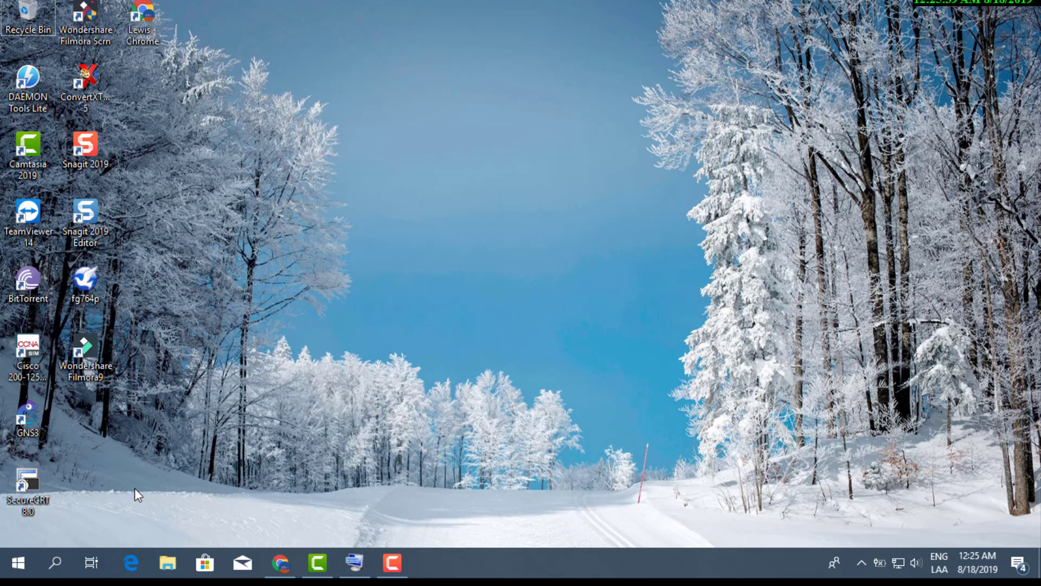
Open the Windows search panel from the taskbar.
click(54, 562)
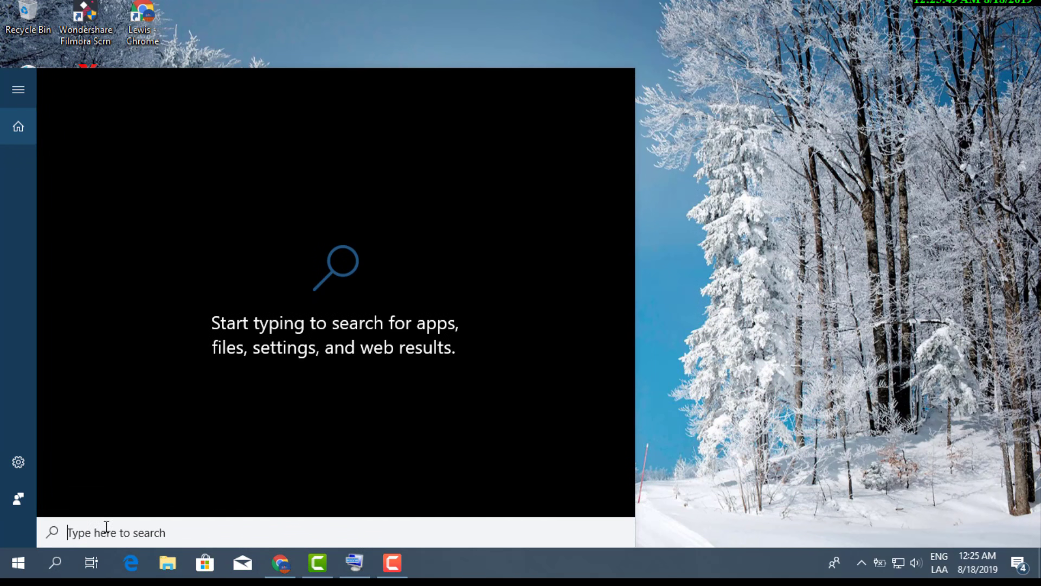
Launch Snipping Tool from a 'snip' search and capture the whole desktop as a new snip.
text(snip)
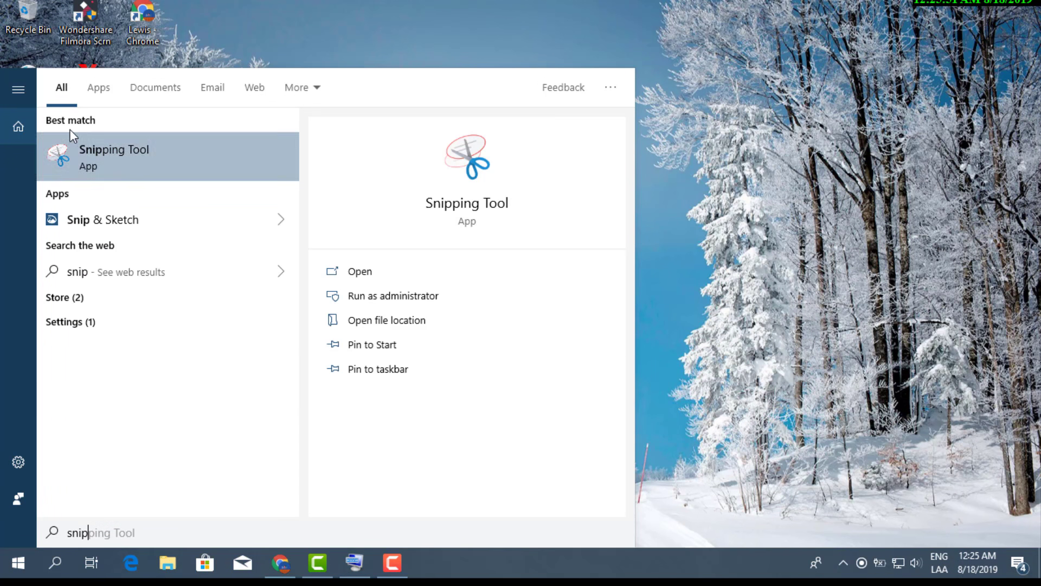
click(98, 153)
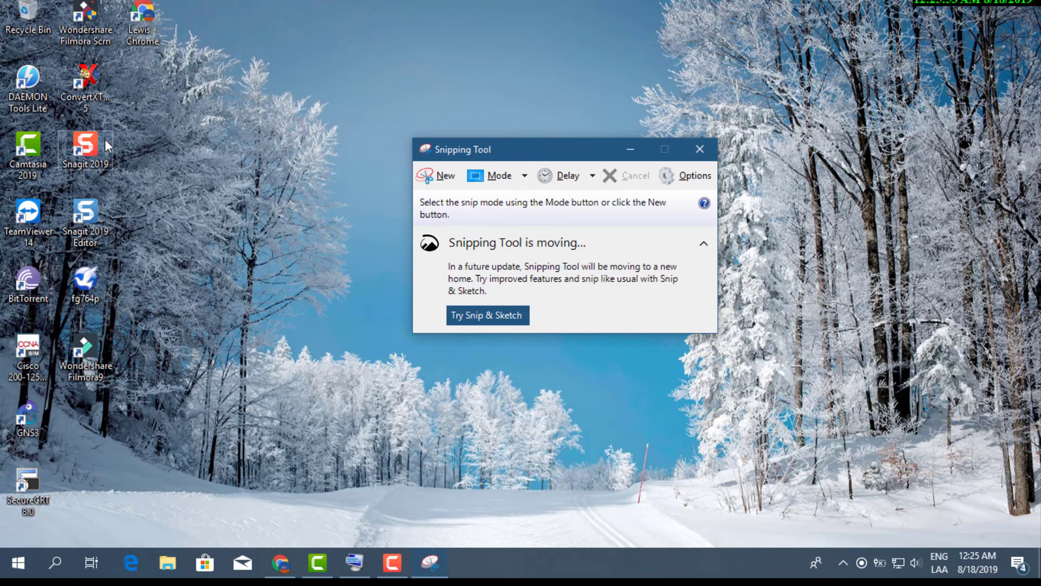
click(433, 178)
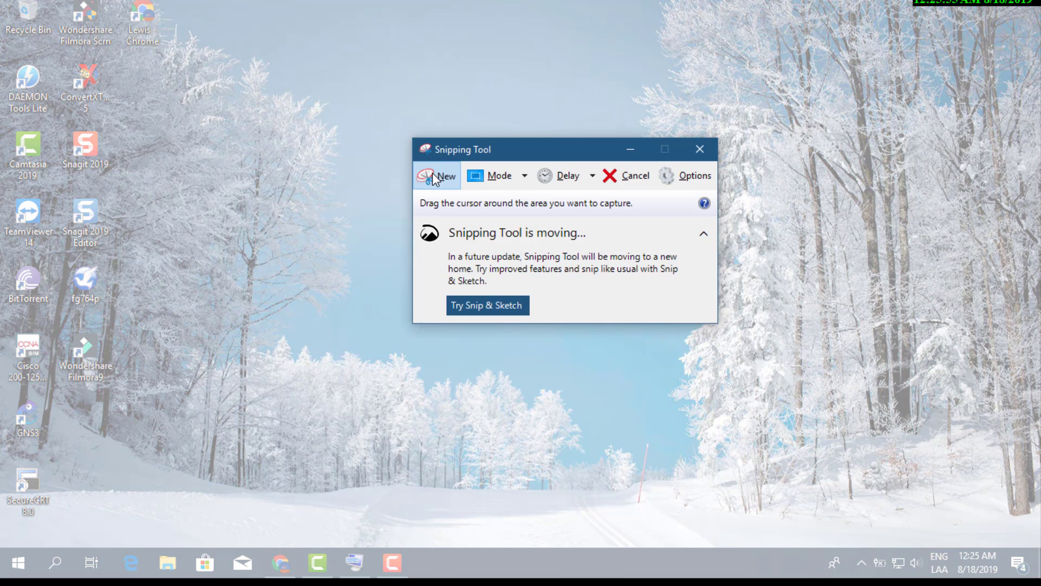
drag(3, 2, 1038, 578)
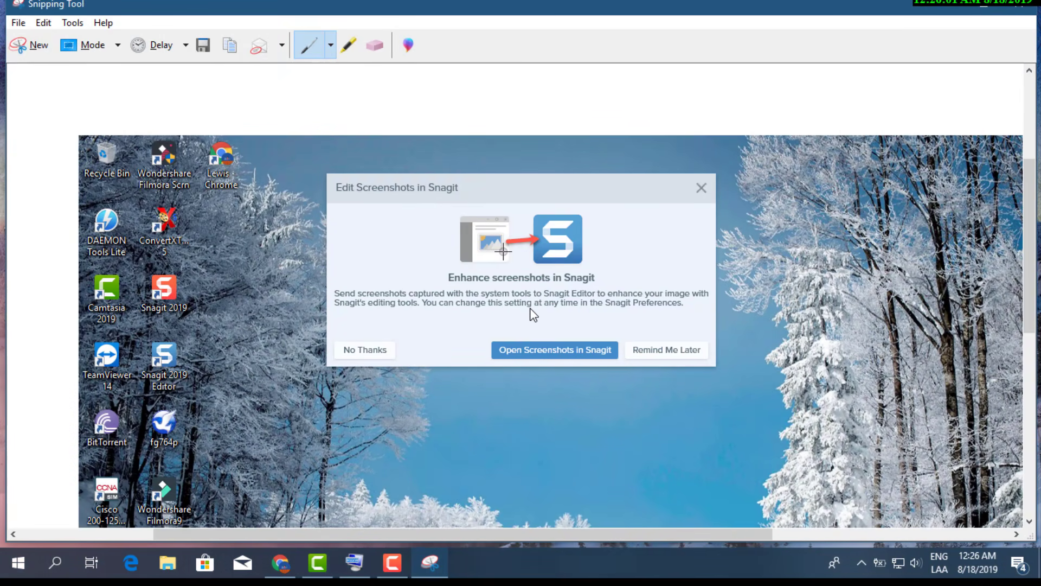
Decline the Snagit offer, look over the desktop snip, and close Snipping Tool.
click(369, 352)
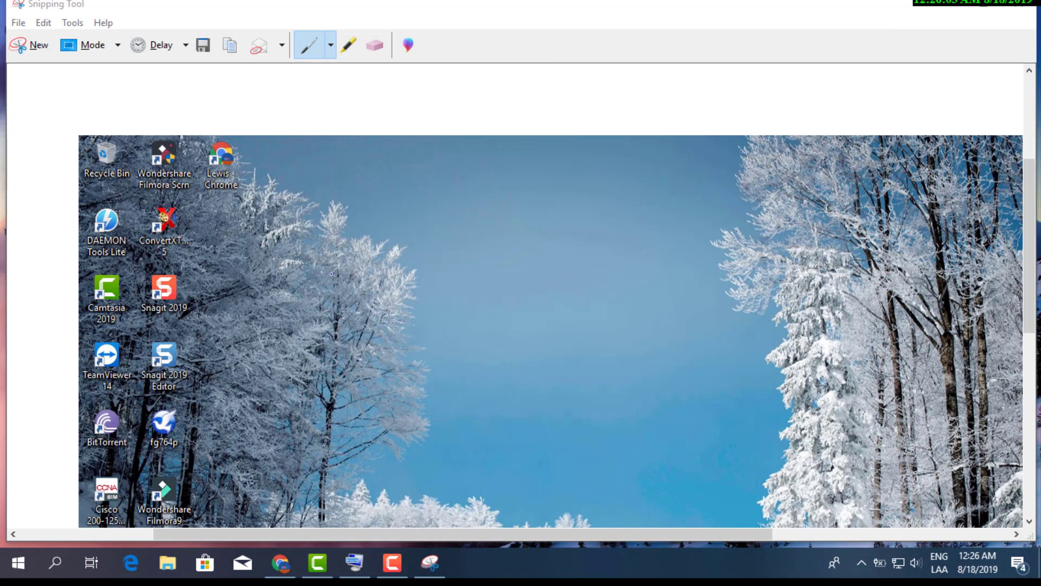
scroll(331, 275, down, 2)
scroll(331, 275, down, 4)
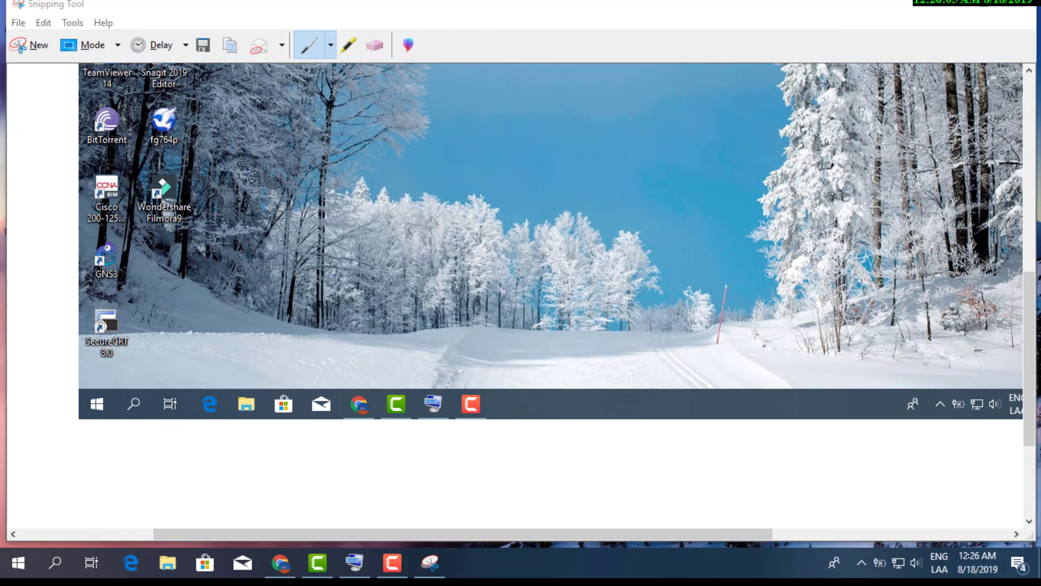
scroll(333, 274, up, 8)
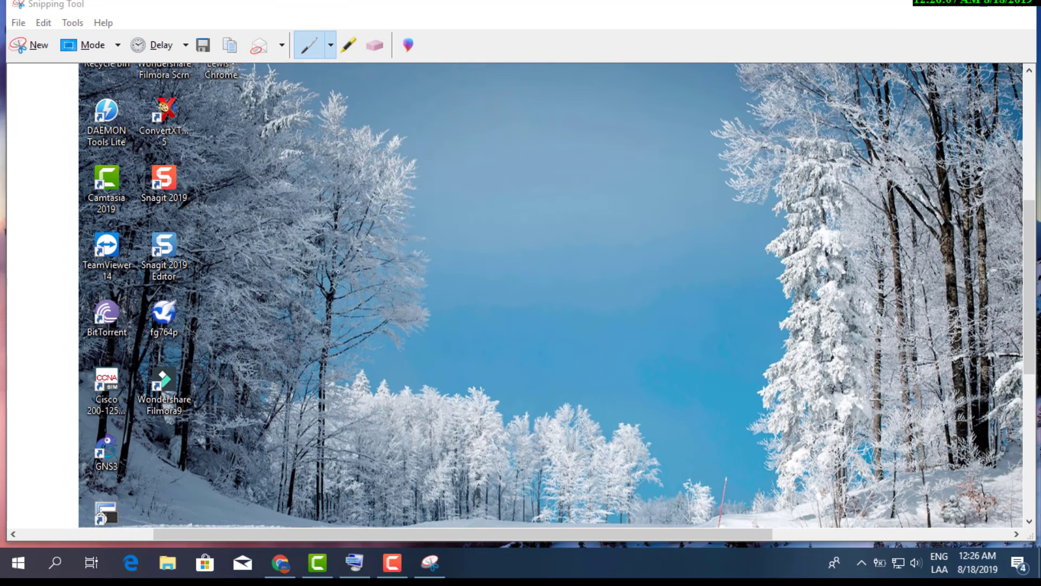
scroll(339, 270, up, 2)
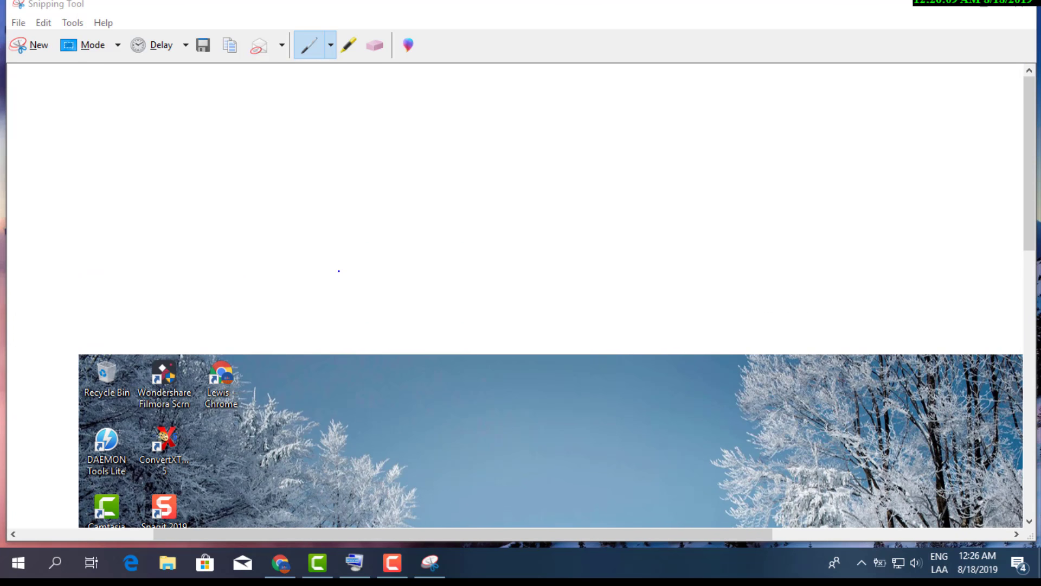
scroll(339, 271, down, 7)
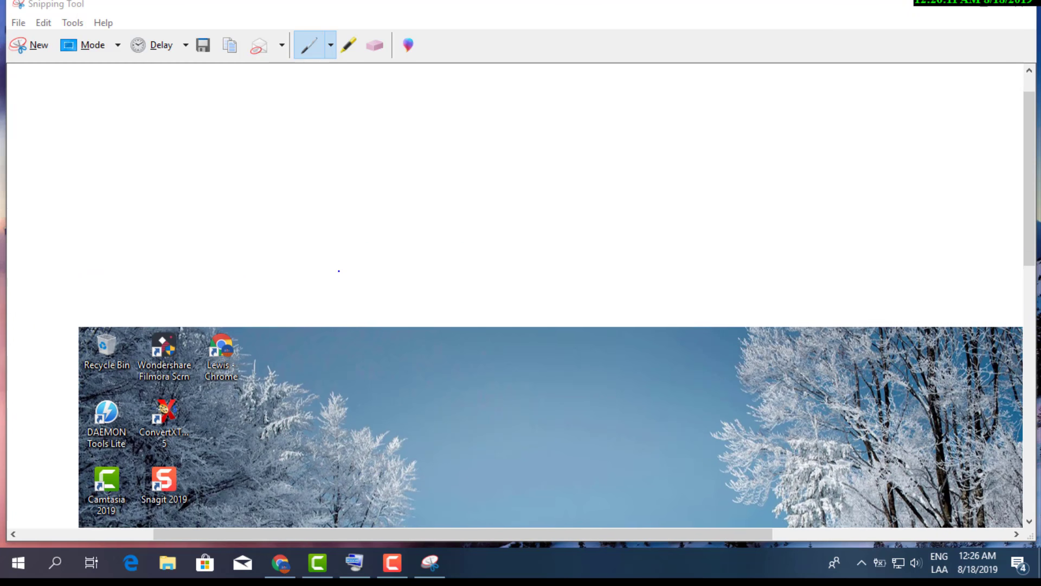
scroll(339, 271, down, 4)
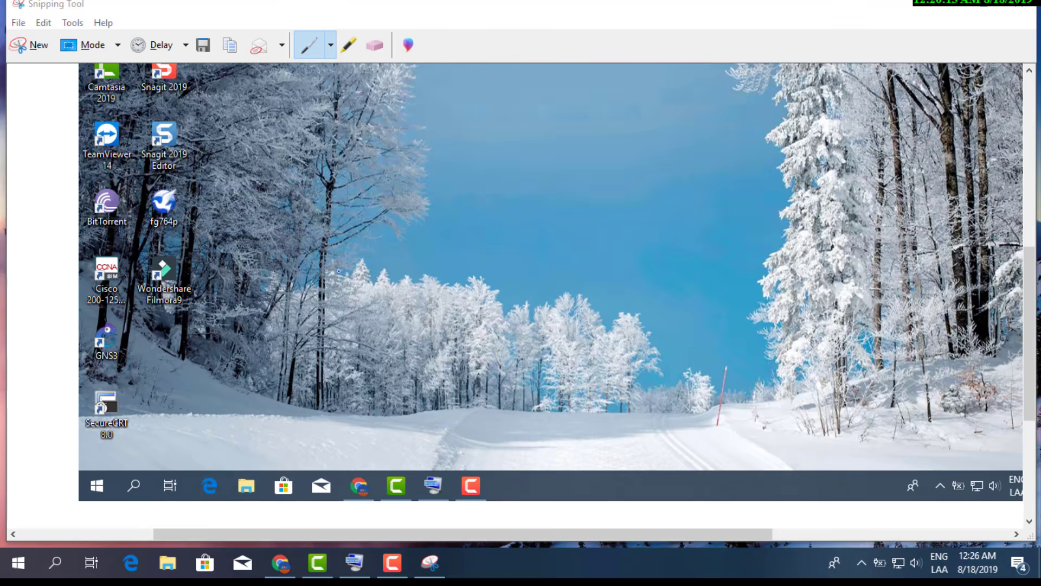
scroll(339, 270, up, 4)
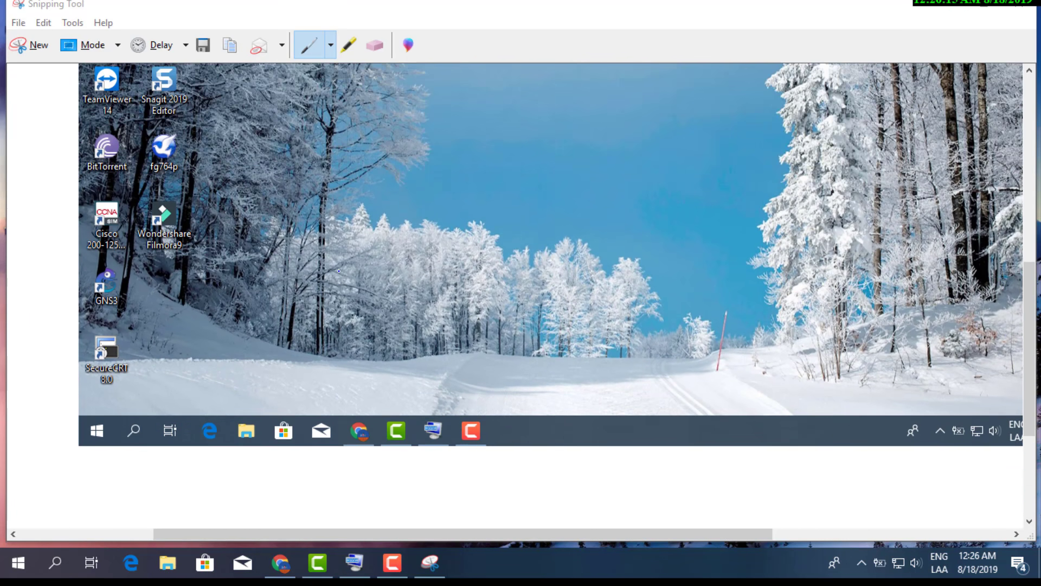
click(1026, 6)
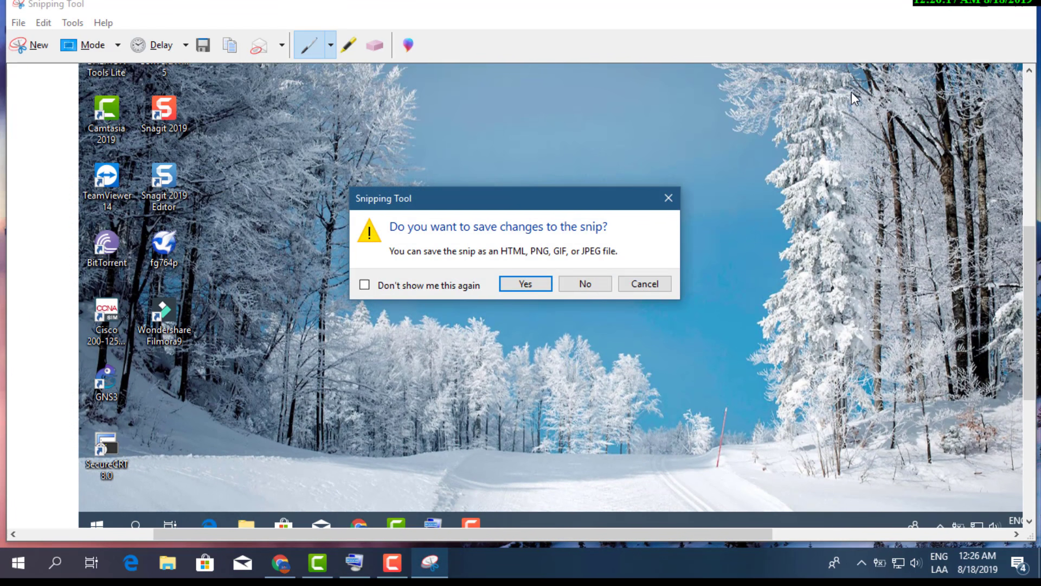
Discard the snip unsaved, refresh the desktop, and take a Win+PrtScn full-screen screenshot.
click(583, 285)
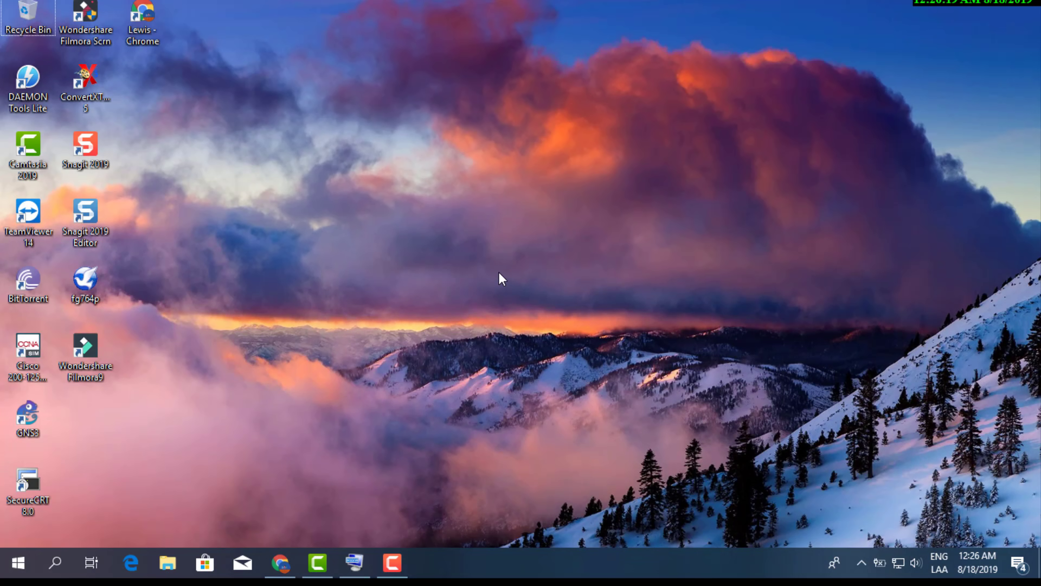
right_click(325, 157)
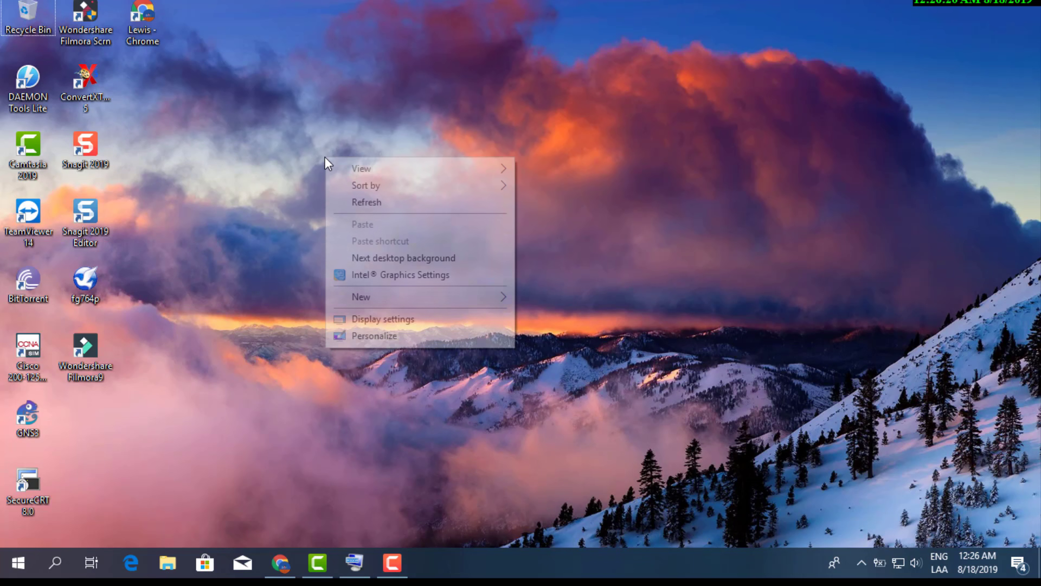
click(392, 204)
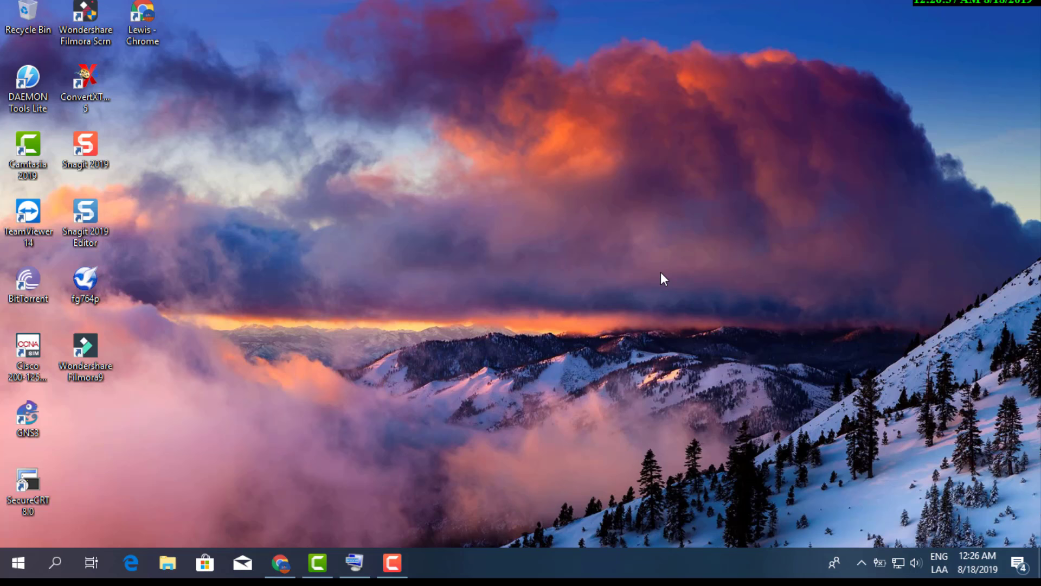
key(super+Print)
Launch Paint 3D from a 'paint' search.
click(61, 565)
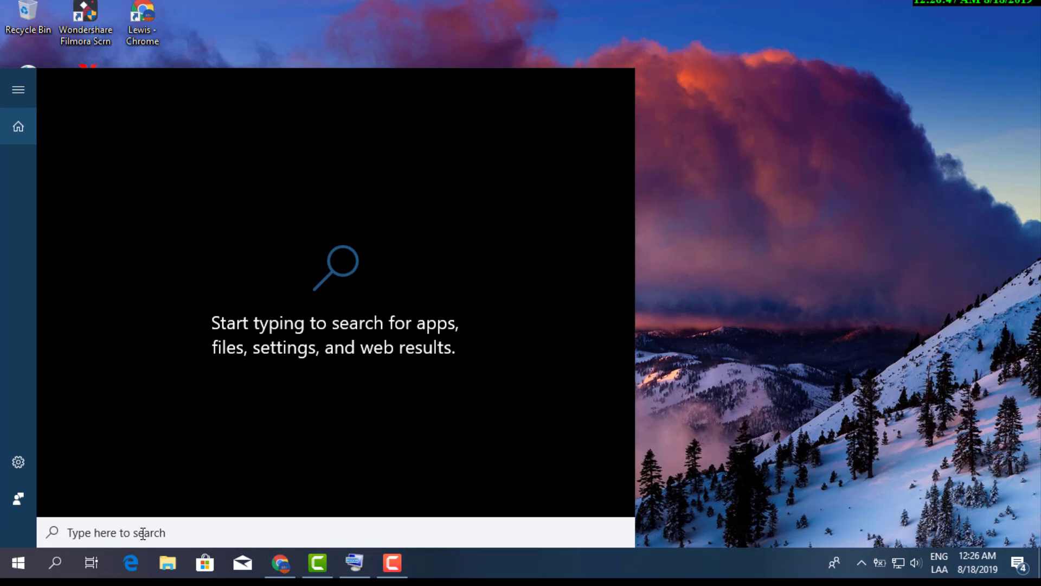
text(paint)
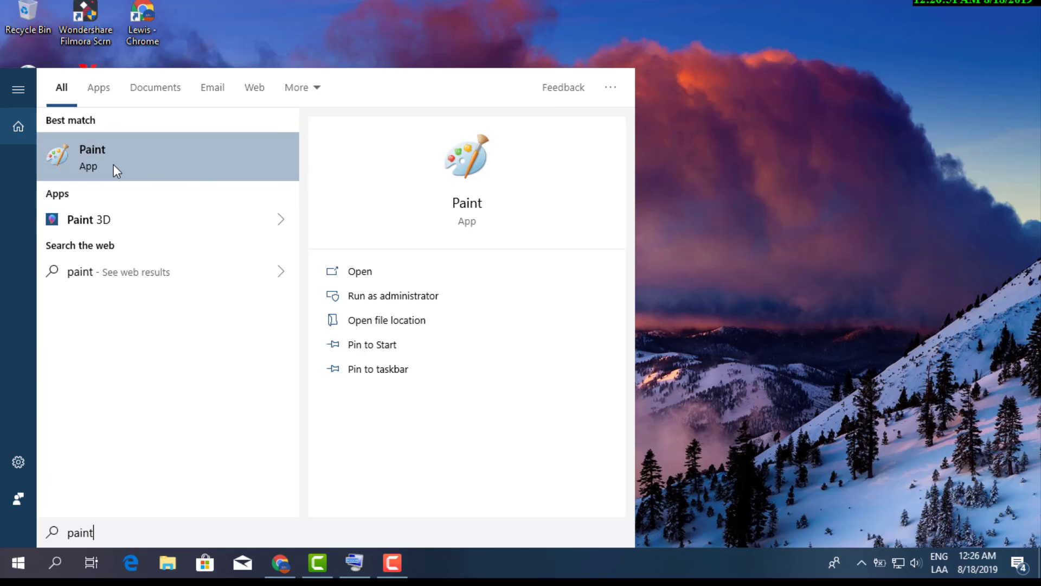
click(122, 220)
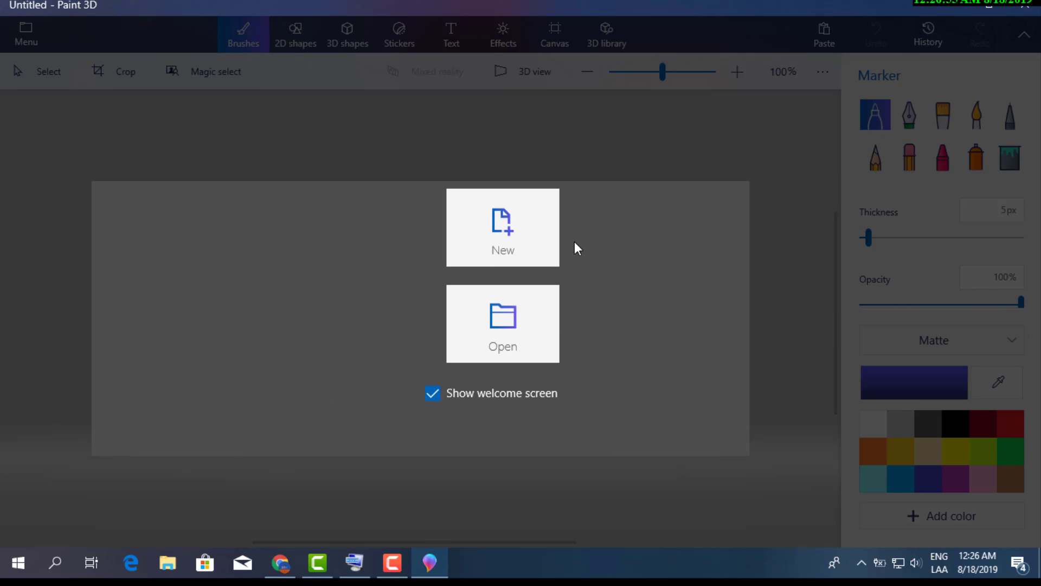
On a new canvas, paste the desktop screenshot and shrink it from 1366 × 768 to 1247 × 726 px.
click(540, 249)
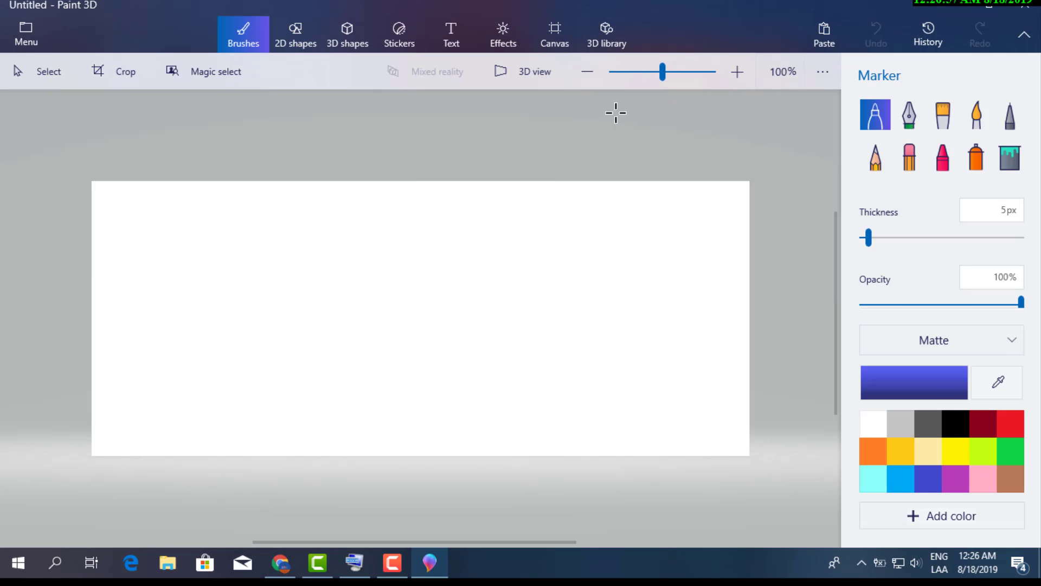
click(696, 71)
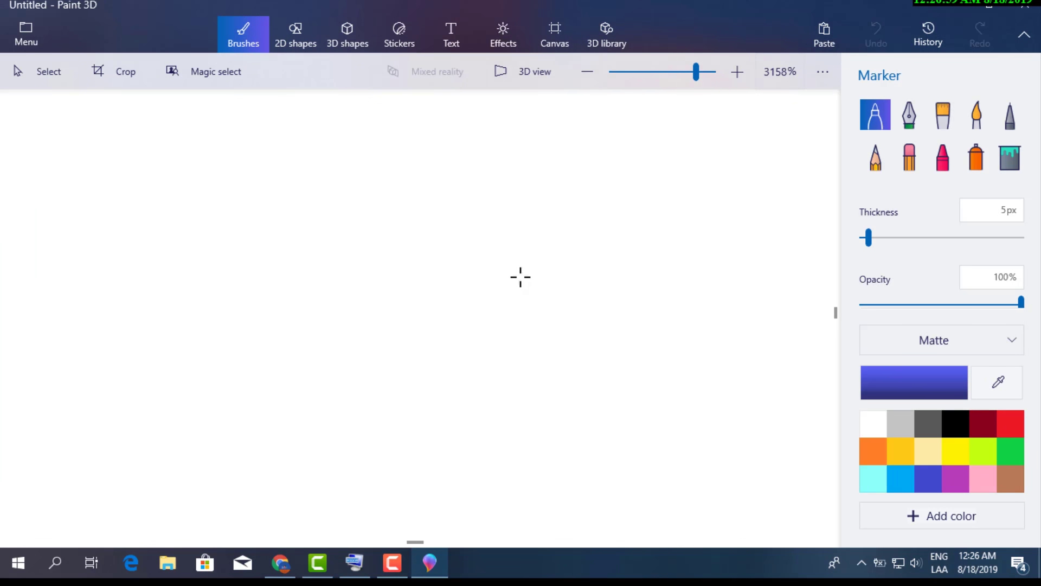
key(ctrl+v)
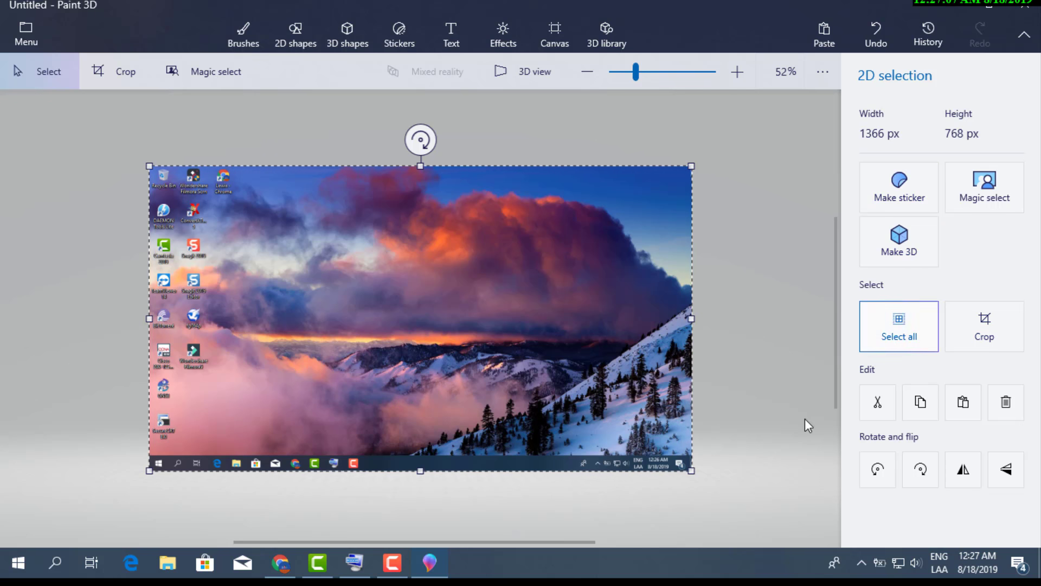
drag(691, 470, 668, 454)
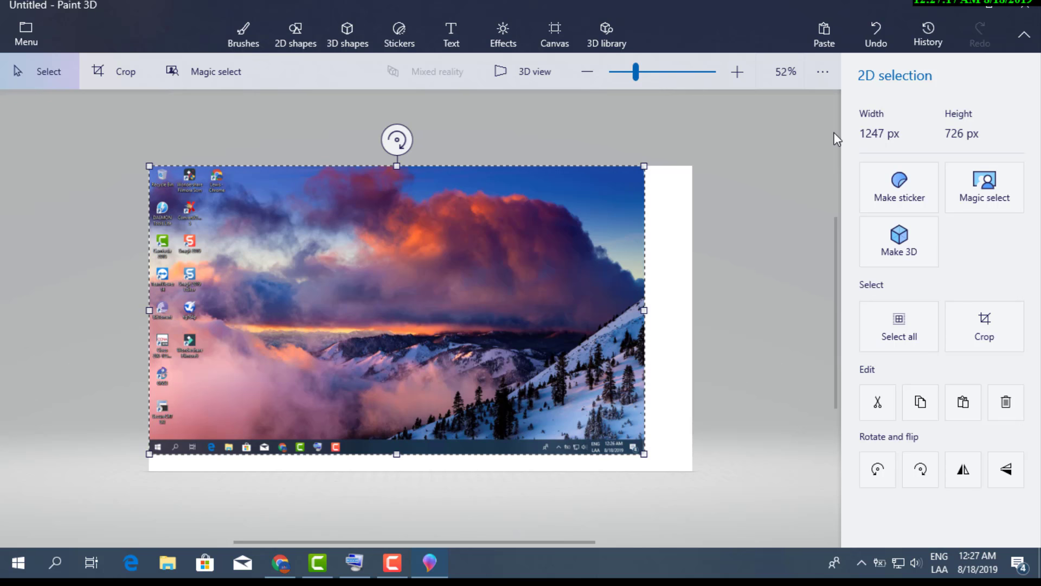
Undo the pasted desktop screenshot, minimize Paint 3D, start the On-Screen Keyboard, and bring up Chrome's Google page.
key(ctrl+z)
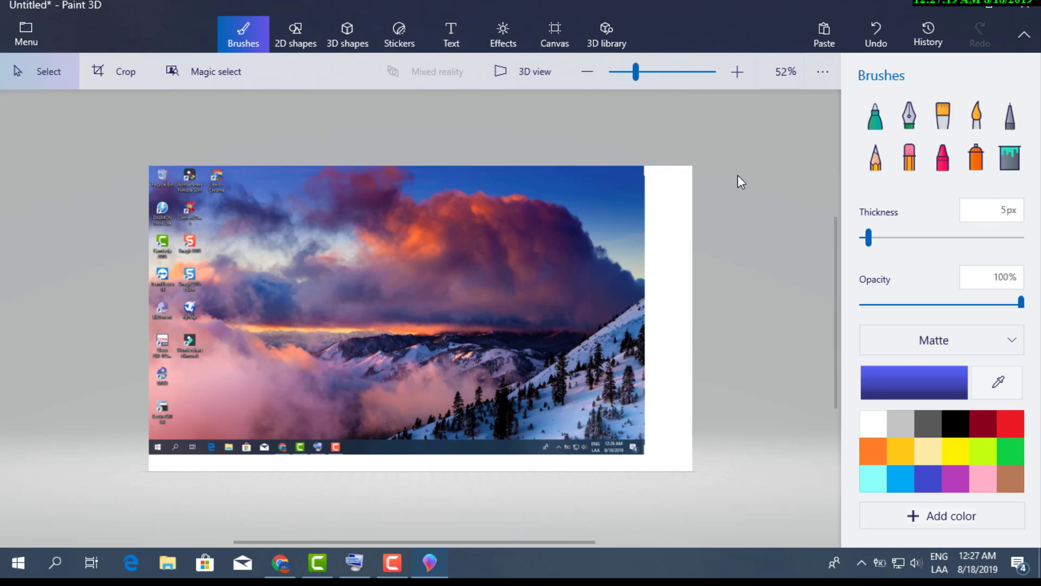
key(ctrl+z)
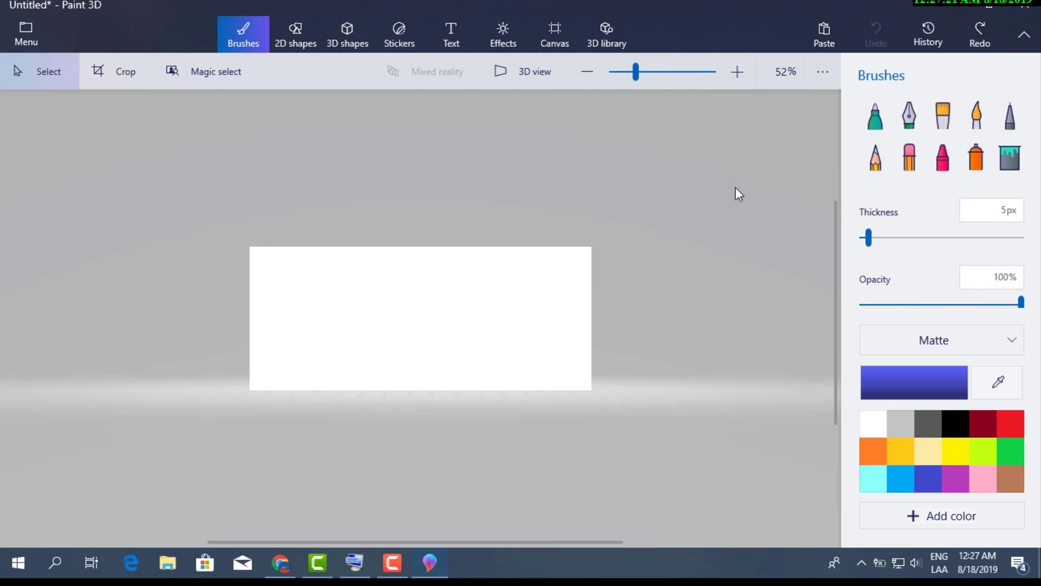
click(961, 9)
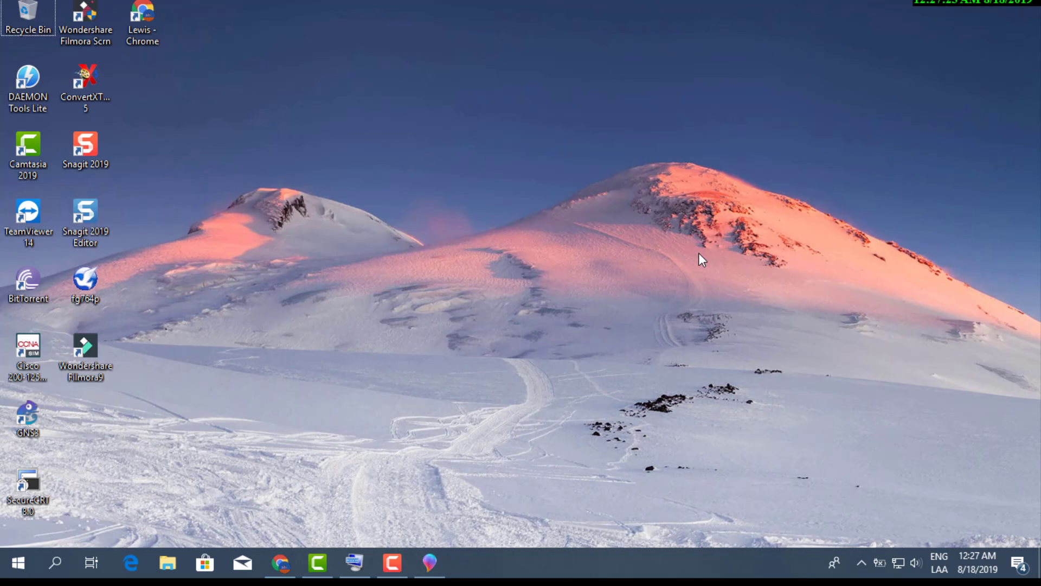
key(ctrl+super+o)
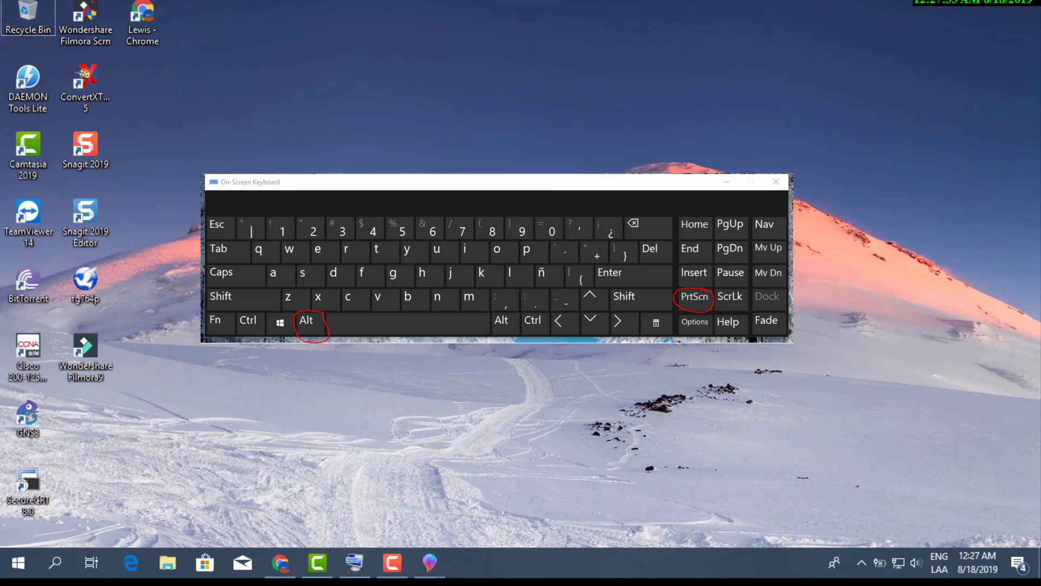
click(280, 562)
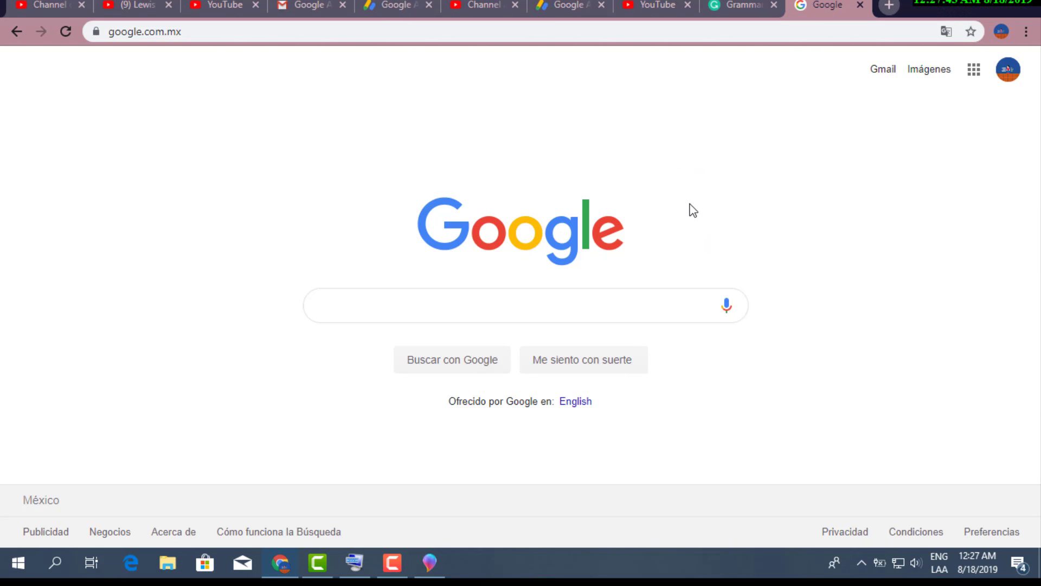
Paste the 1366 × 728 px Chrome window capture onto the Paint 3D canvas, commit it, and minimize Paint 3D.
click(429, 563)
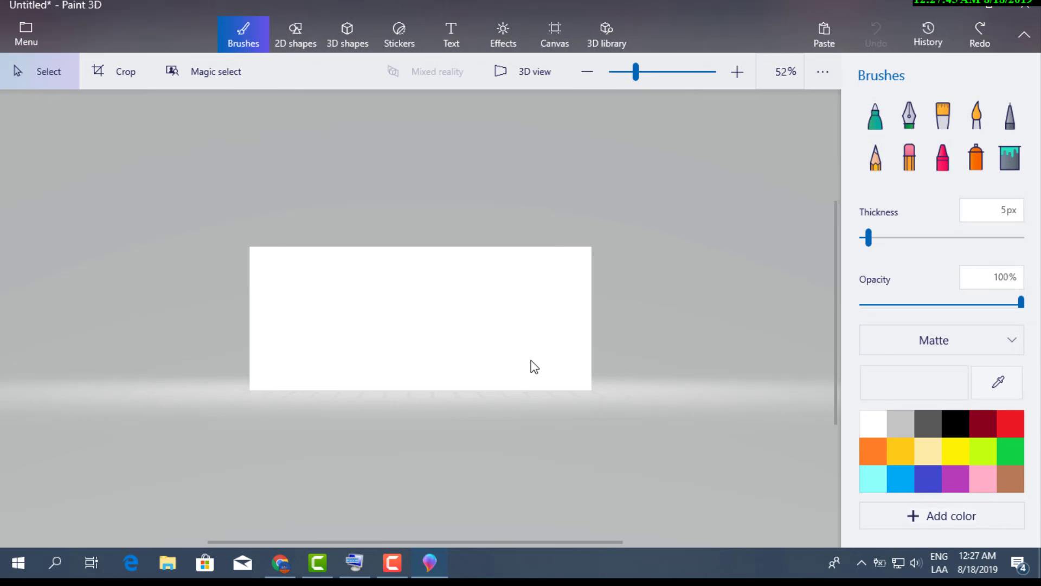
key(ctrl+v)
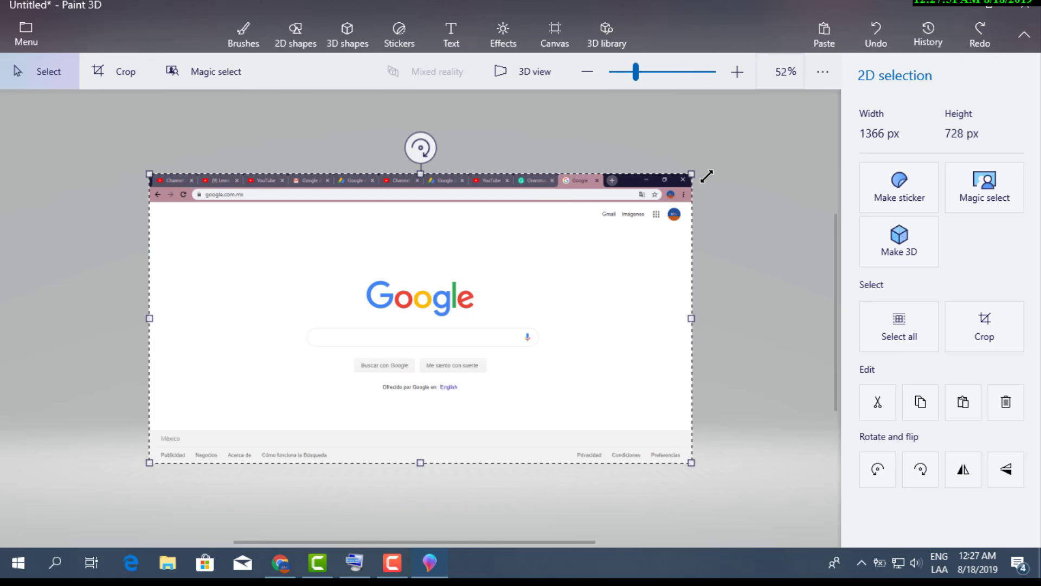
key(b)
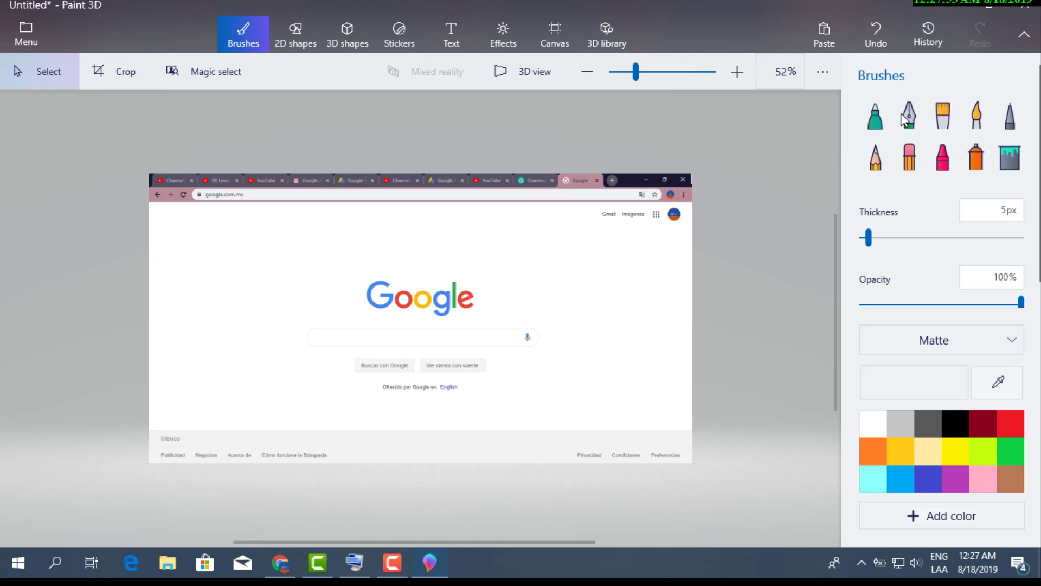
click(950, 9)
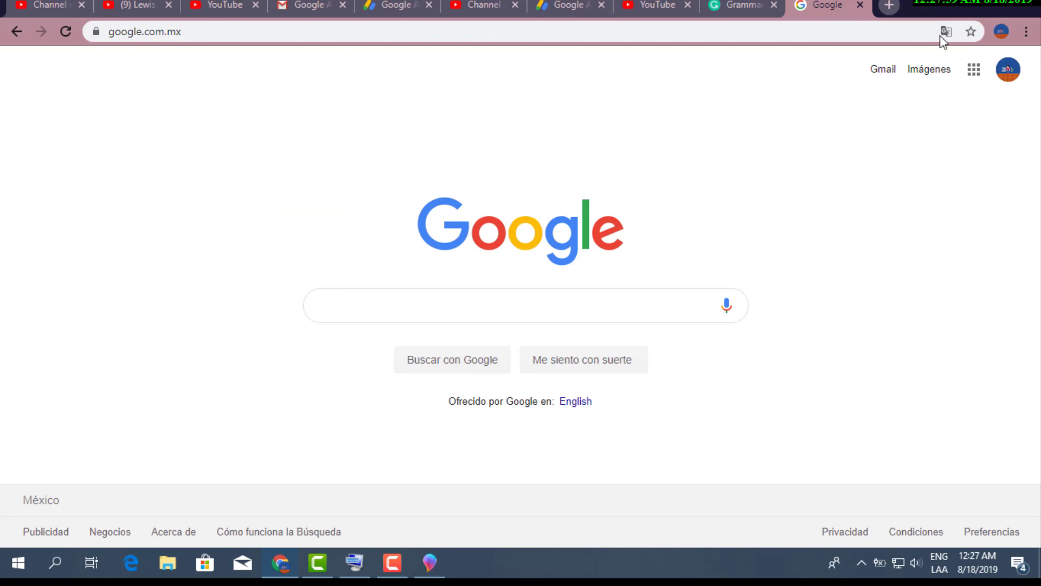
Minimize Chrome to reveal the bare desktop and bring back the Camtasia Recorder controls.
click(953, 5)
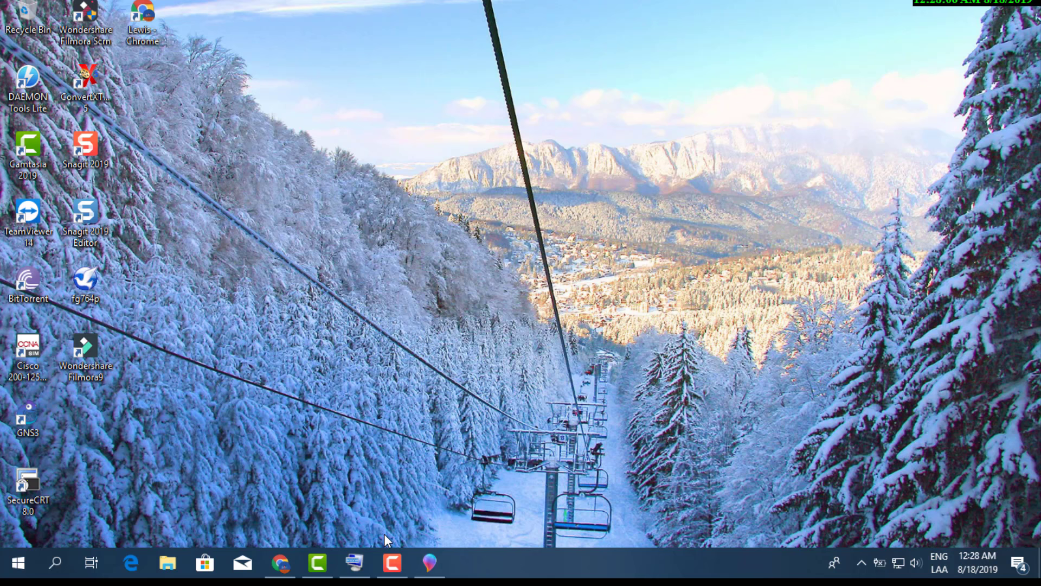
mouse_move(429, 555)
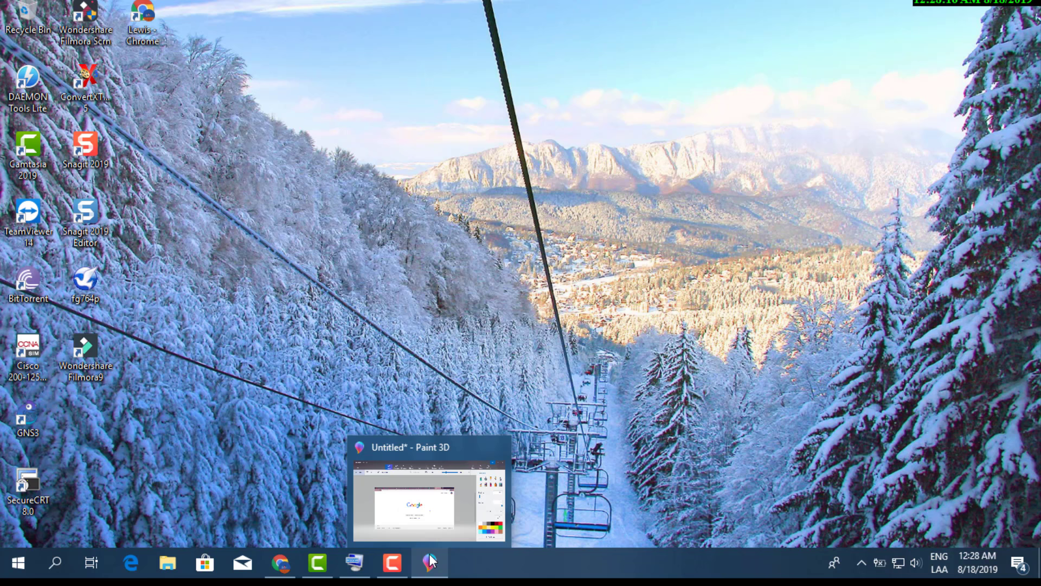
click(688, 337)
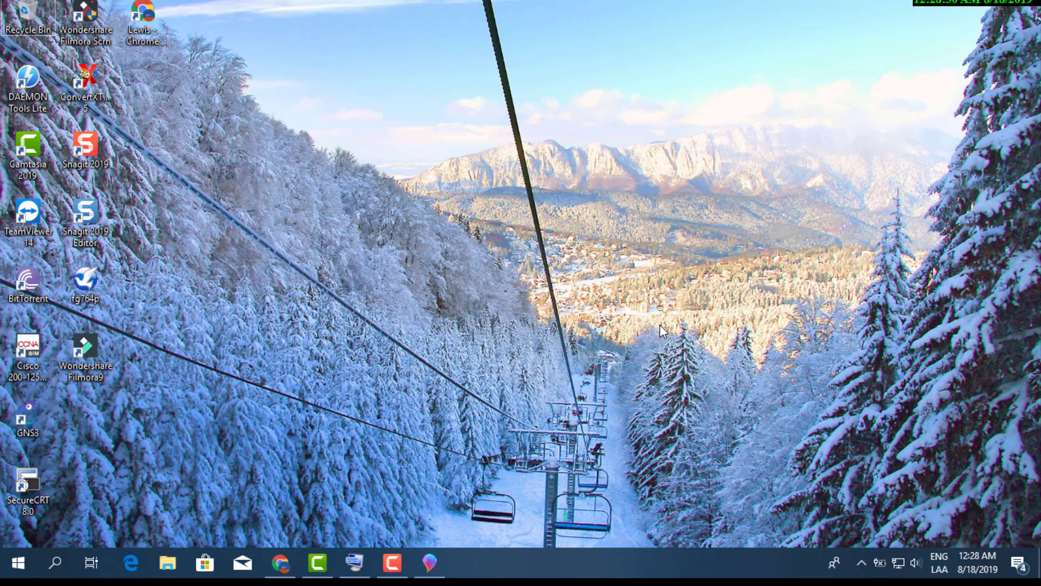
click(399, 549)
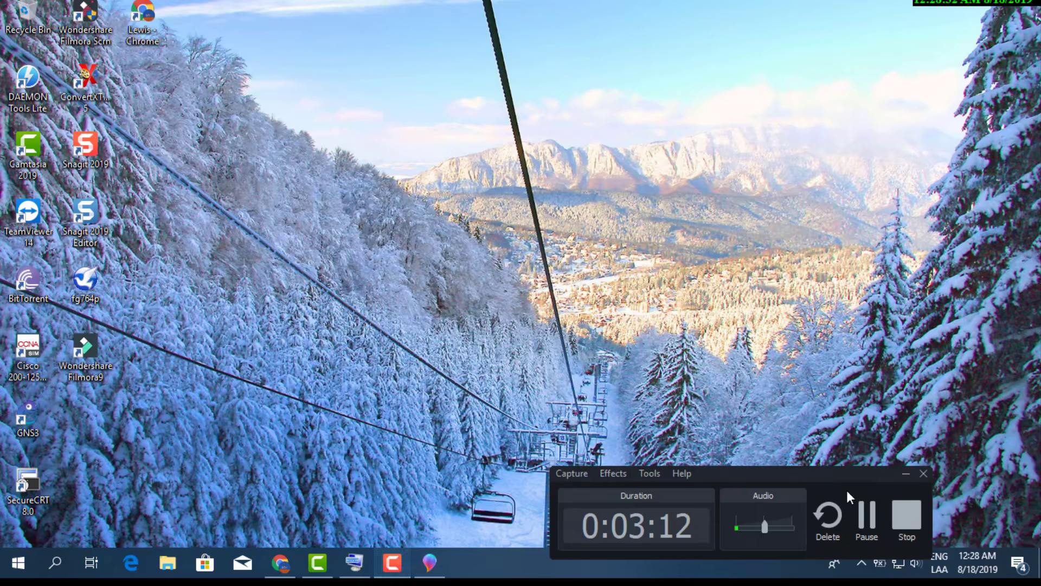